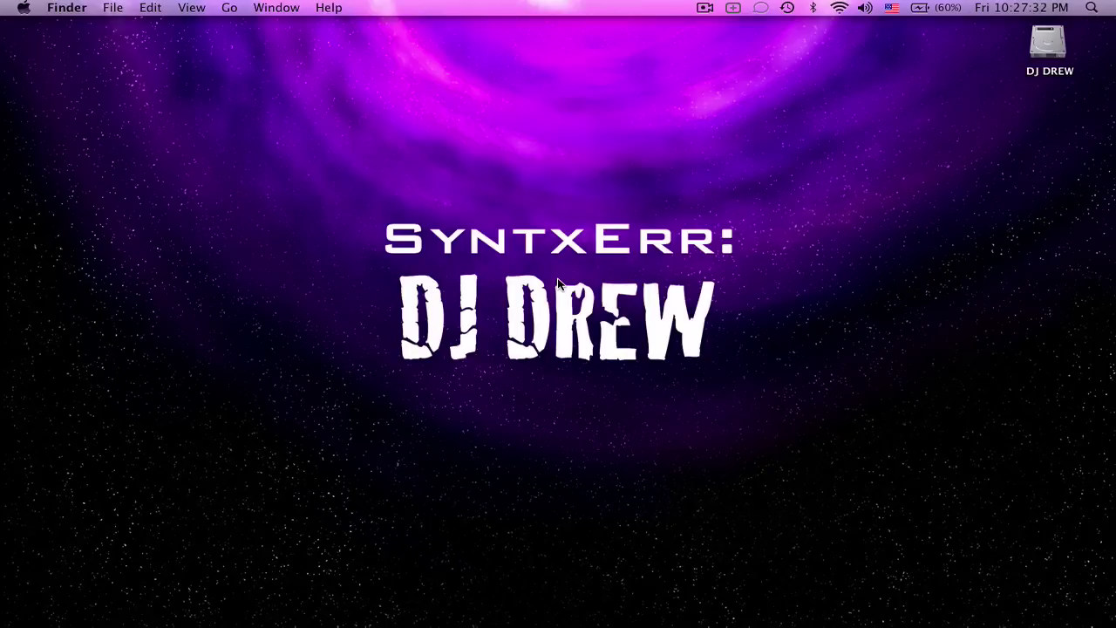
Launch iTunes from its icon in the Dock
mouse_move(558, 623)
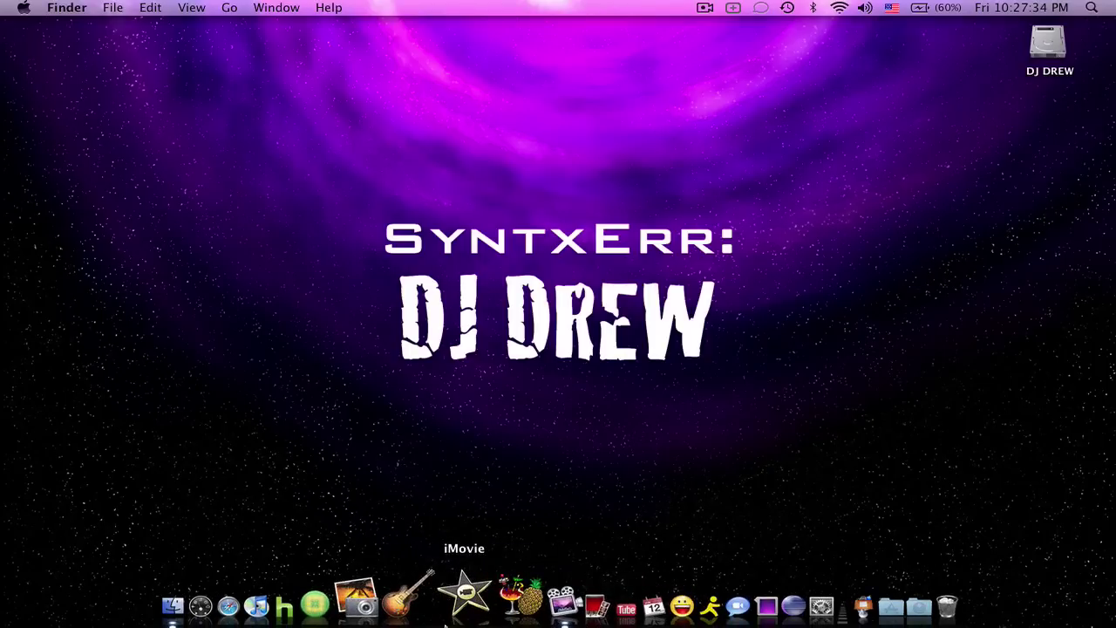
left_click(314, 621)
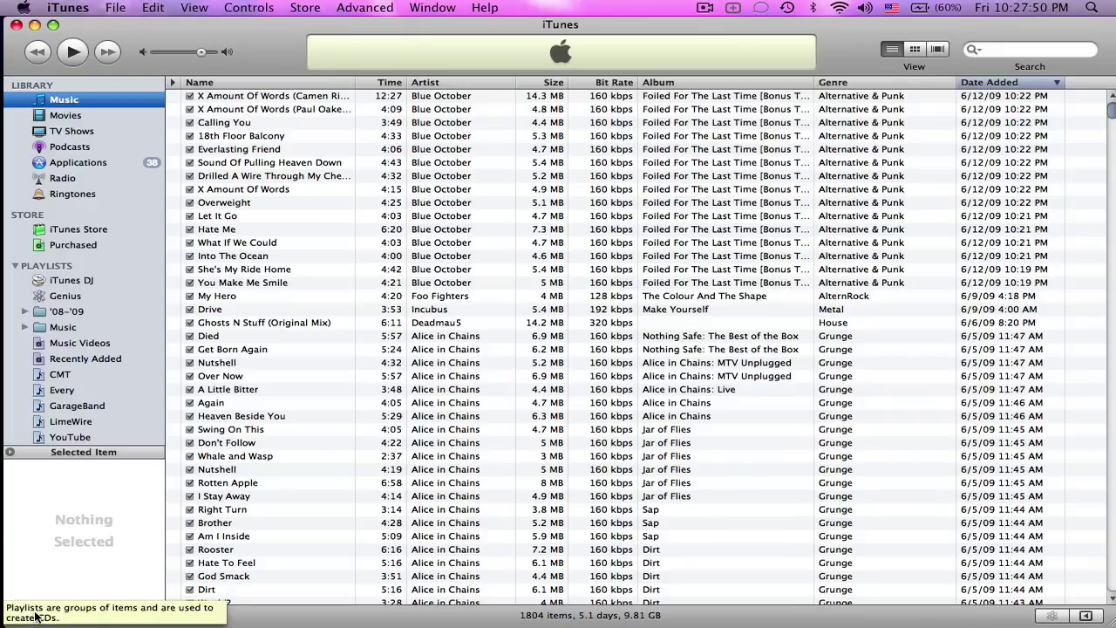
Make a new playlist named 'TestRun' with Cmd+N, then go back to the Music library
key("super+n")
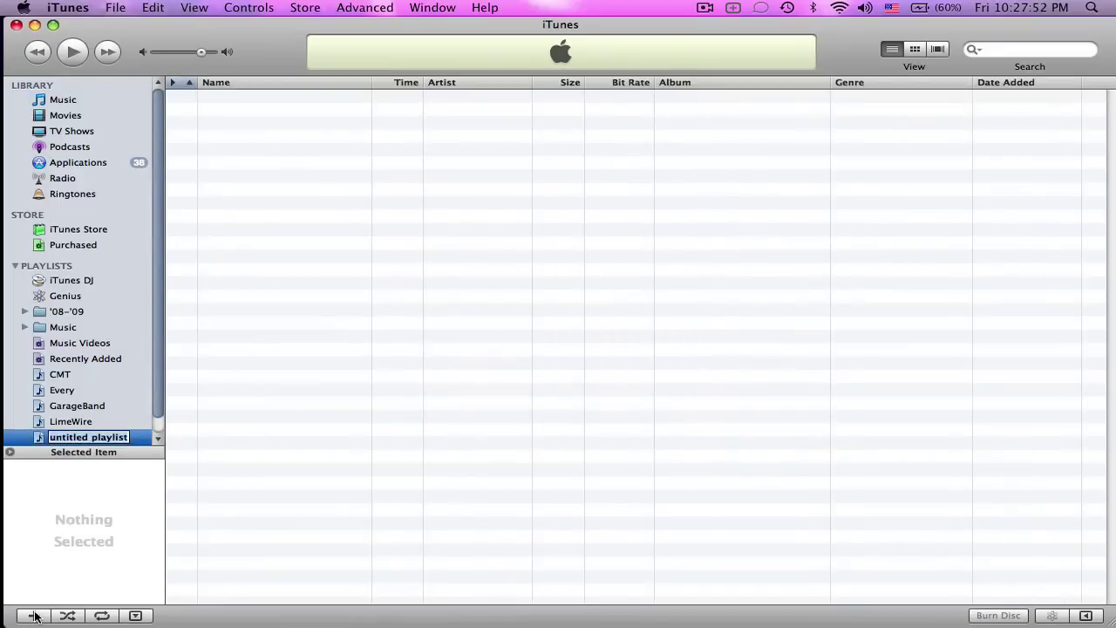
type("TestRun")
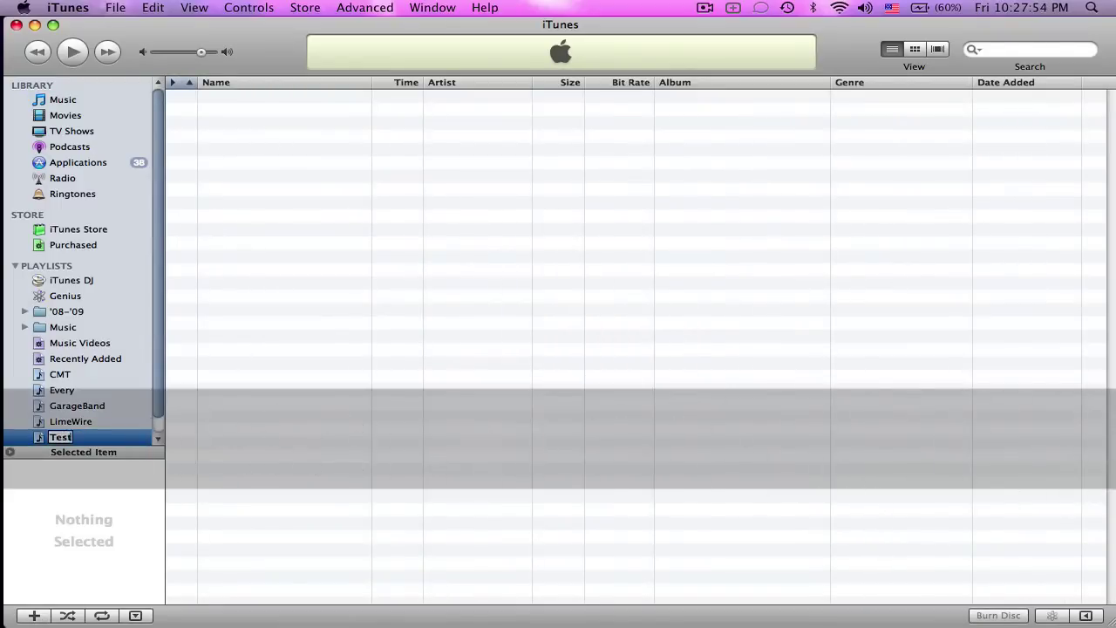
left_click(64, 101)
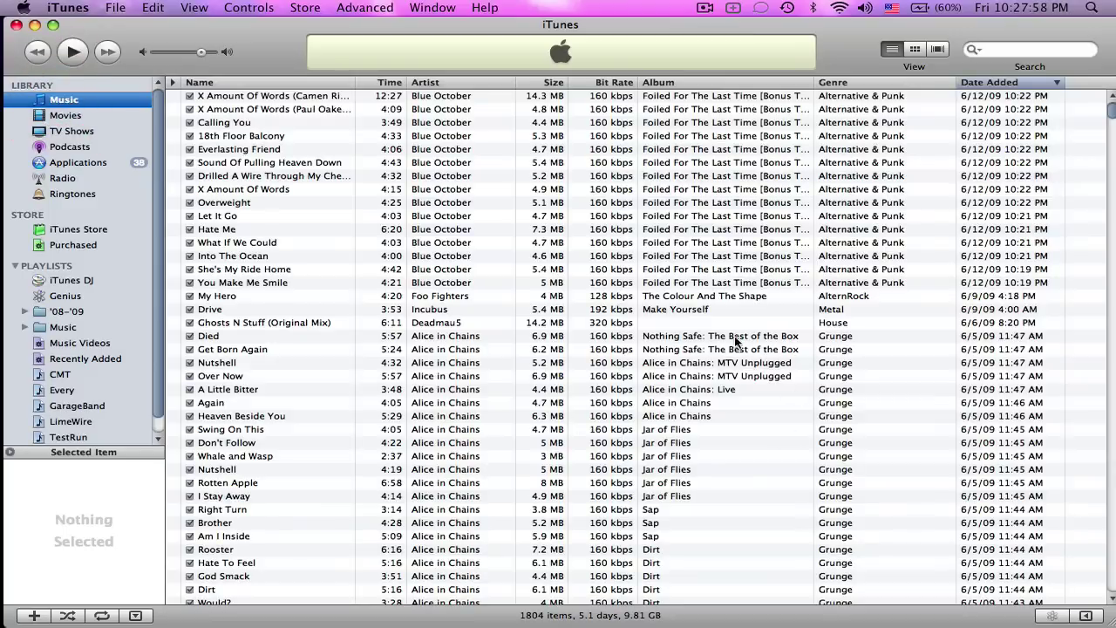
Search the library for 'blue october', fixing the misspelled 'octover'
left_click(1011, 49)
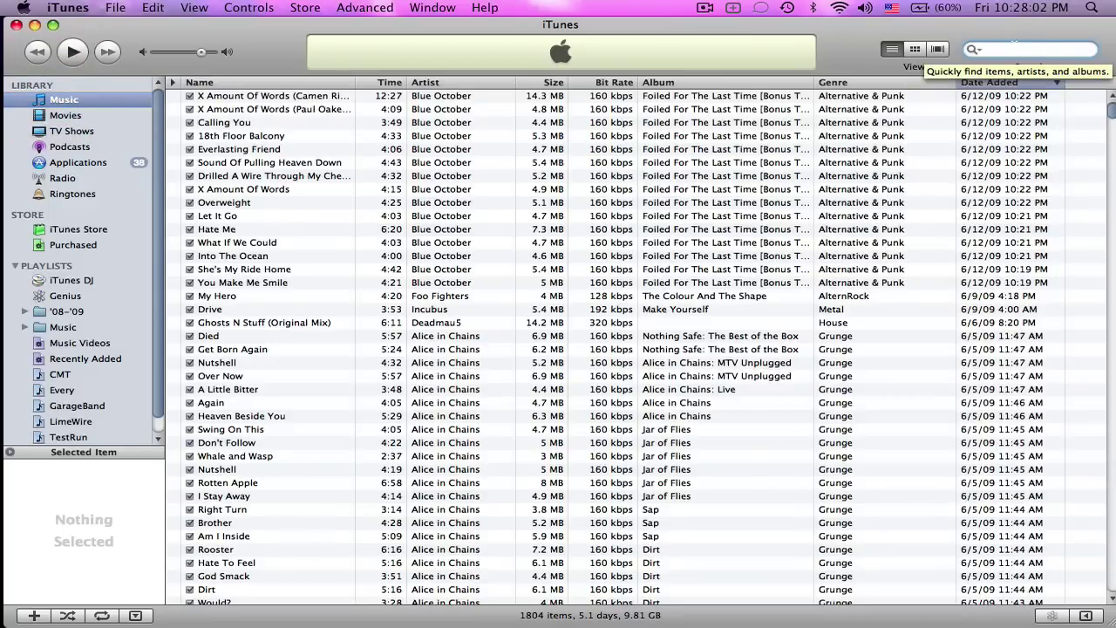
type("blue octover")
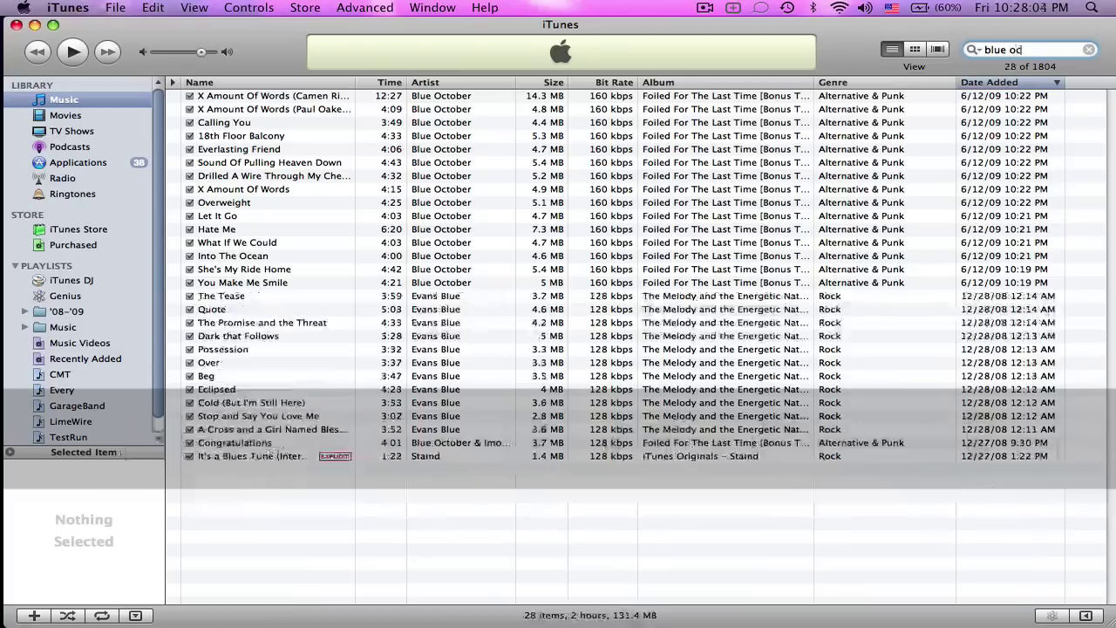
key("BackSpace")
key("BackSpace")
key("BackSpace")
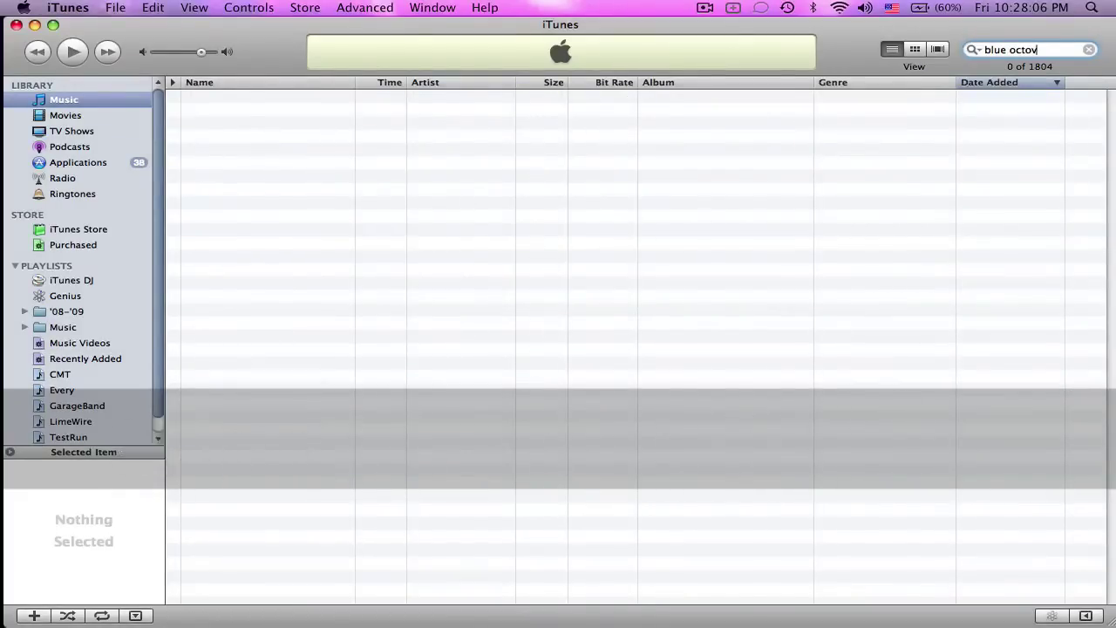
type("ber")
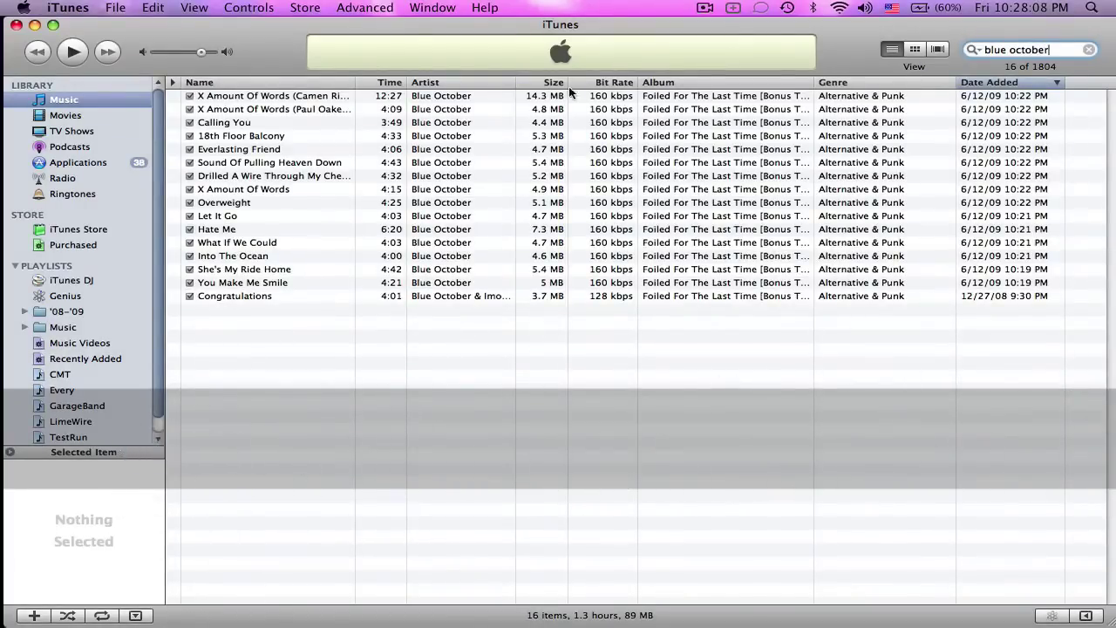
Select all 16 Blue October results, drag them into TestRun, and open the playlist
left_click(467, 95)
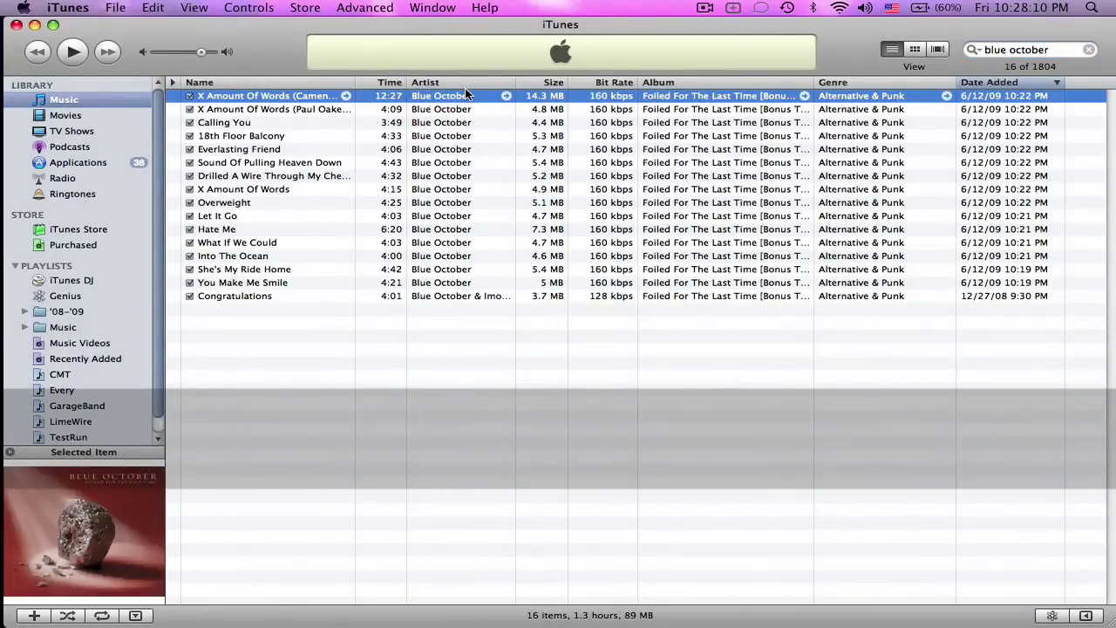
key("shift+Down")
key("shift+Down")
key("shift+Down")
key("shift+Down")
key("shift+Down")
key("shift+Down")
key("shift+Down")
key("shift+Down")
key("shift+Down")
key("shift+Down")
key("shift+Down")
key("shift+Down")
key("shift+Down")
key("shift+Down")
key("shift+Down")
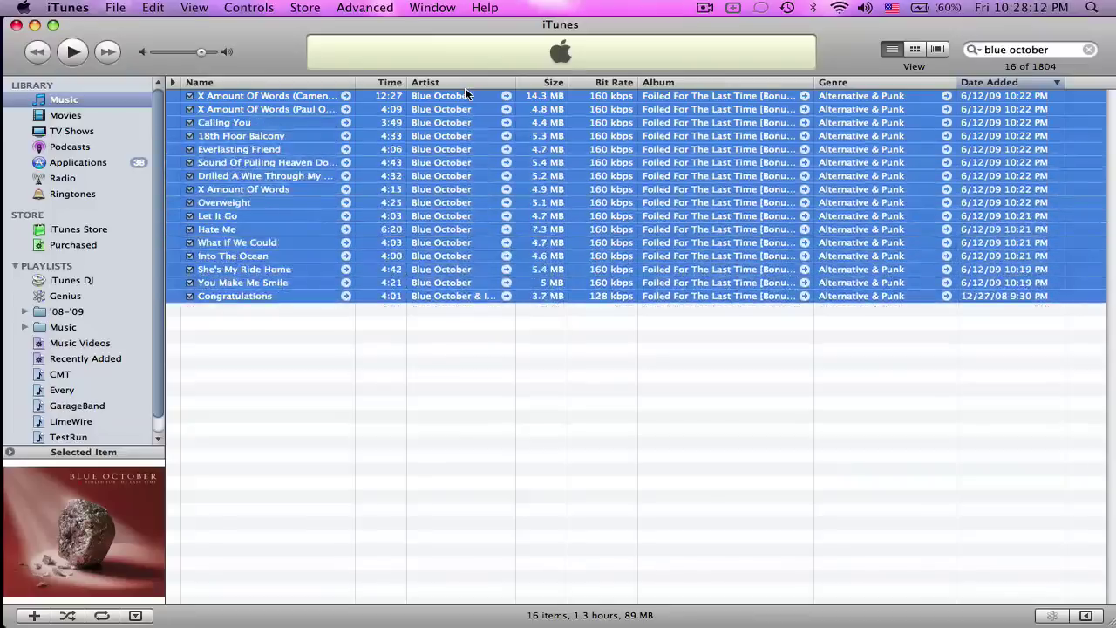
scroll(96, 202, "down", 1)
scroll(96, 202, "down", 1)
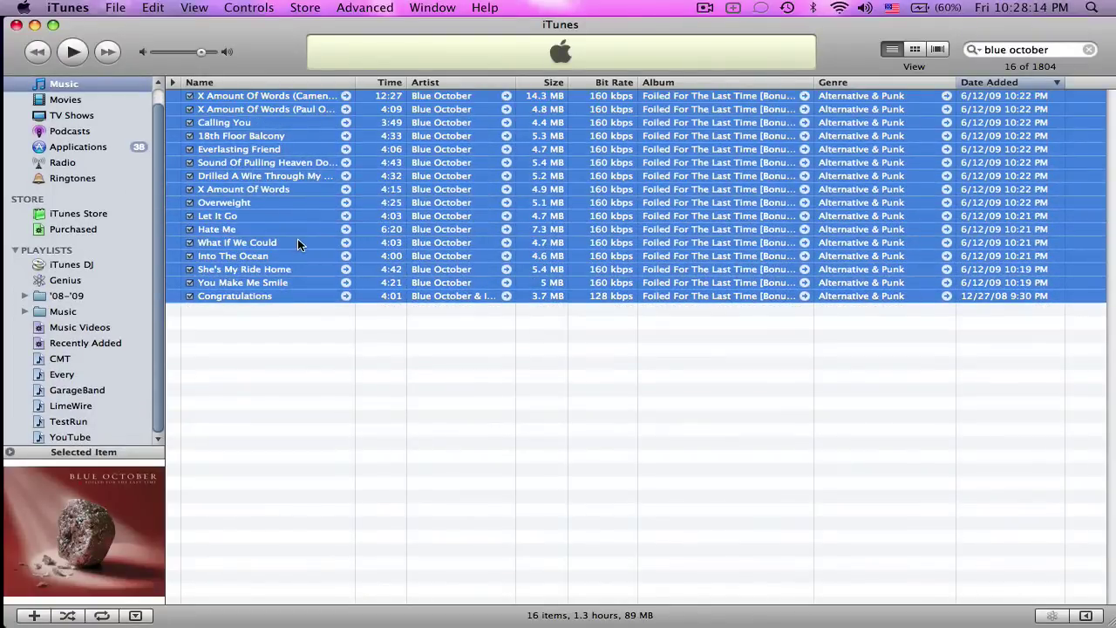
left_click_drag(300, 242, 61, 422)
left_click(61, 422)
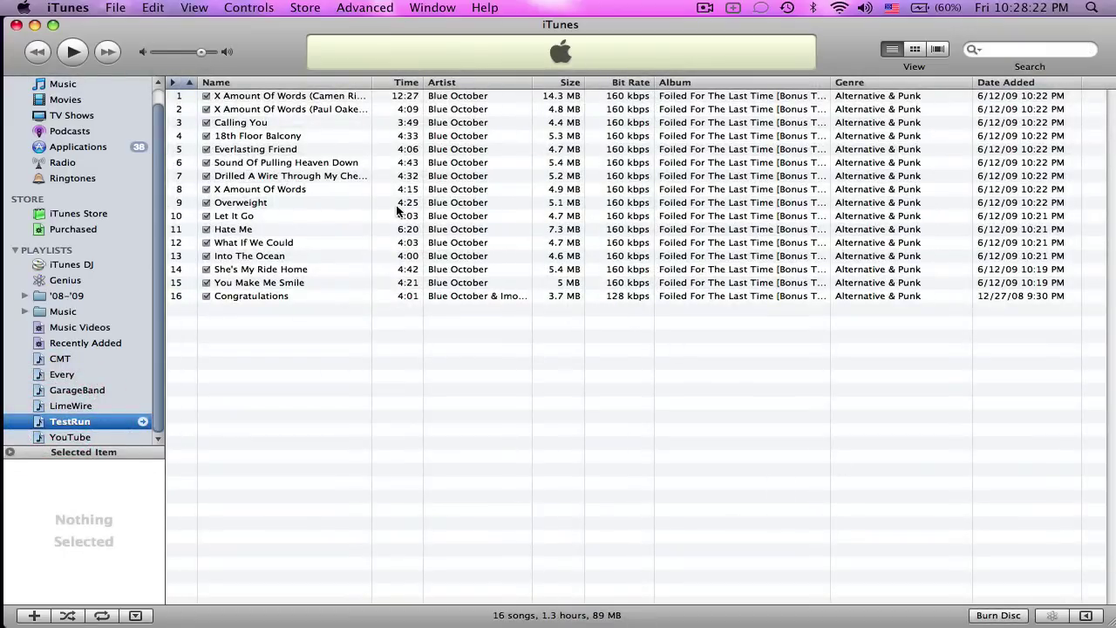
right_click(366, 163)
left_click(375, 166)
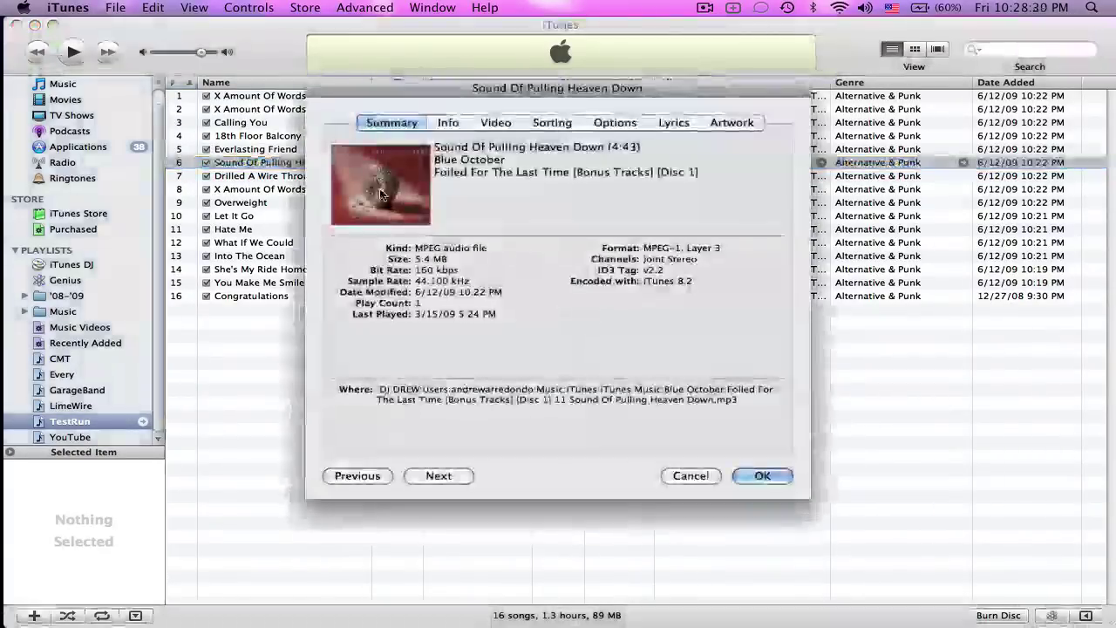
left_click(704, 478)
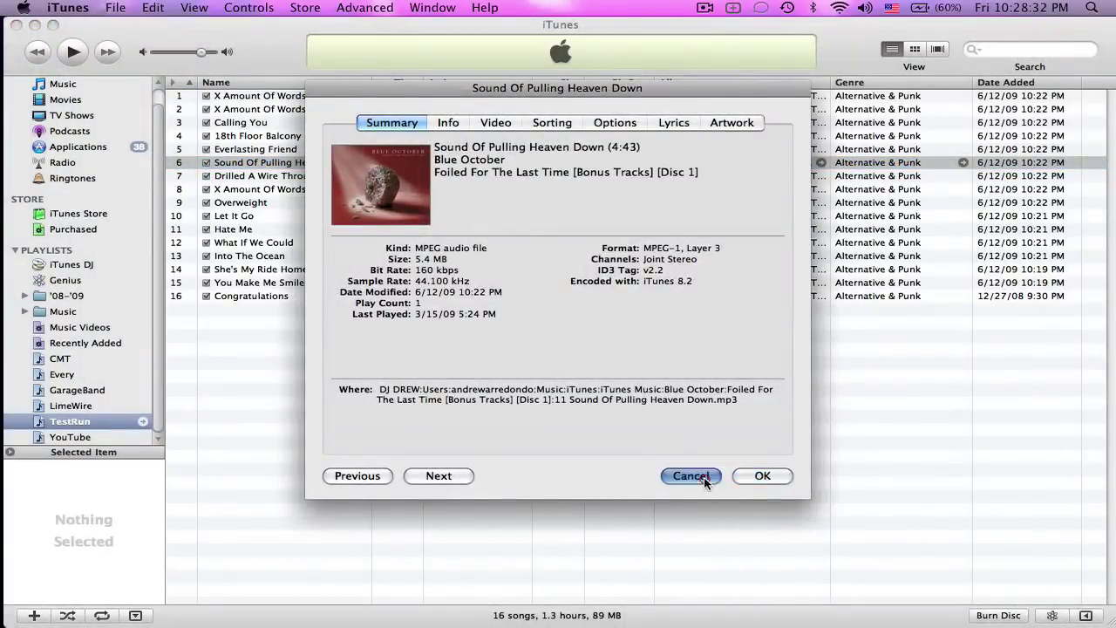
right_click(471, 298)
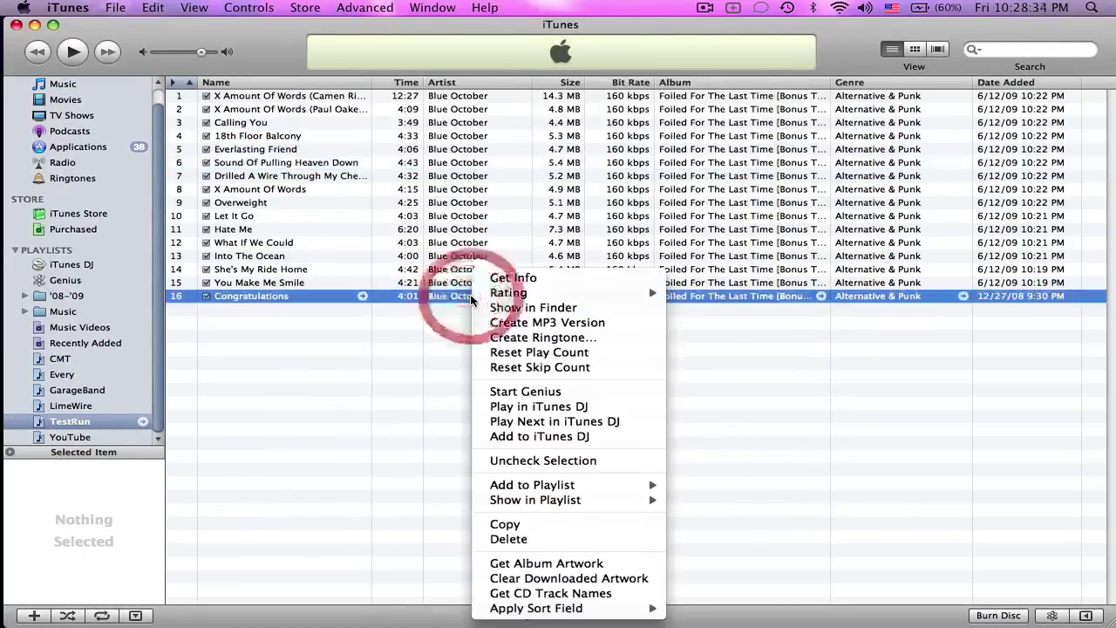
left_click(511, 279)
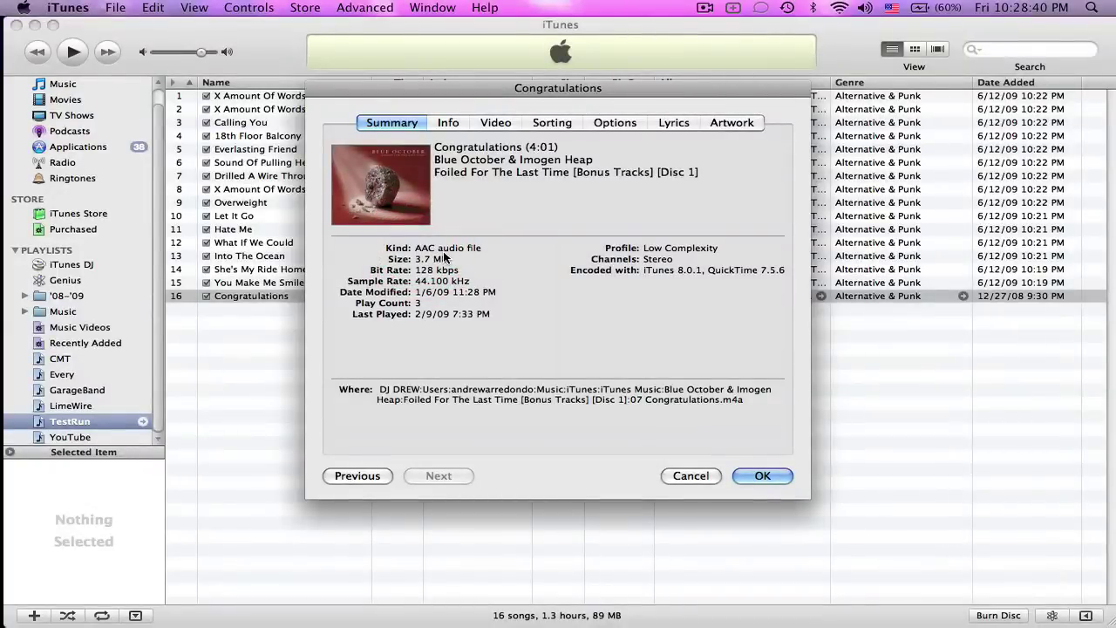
left_click(692, 477)
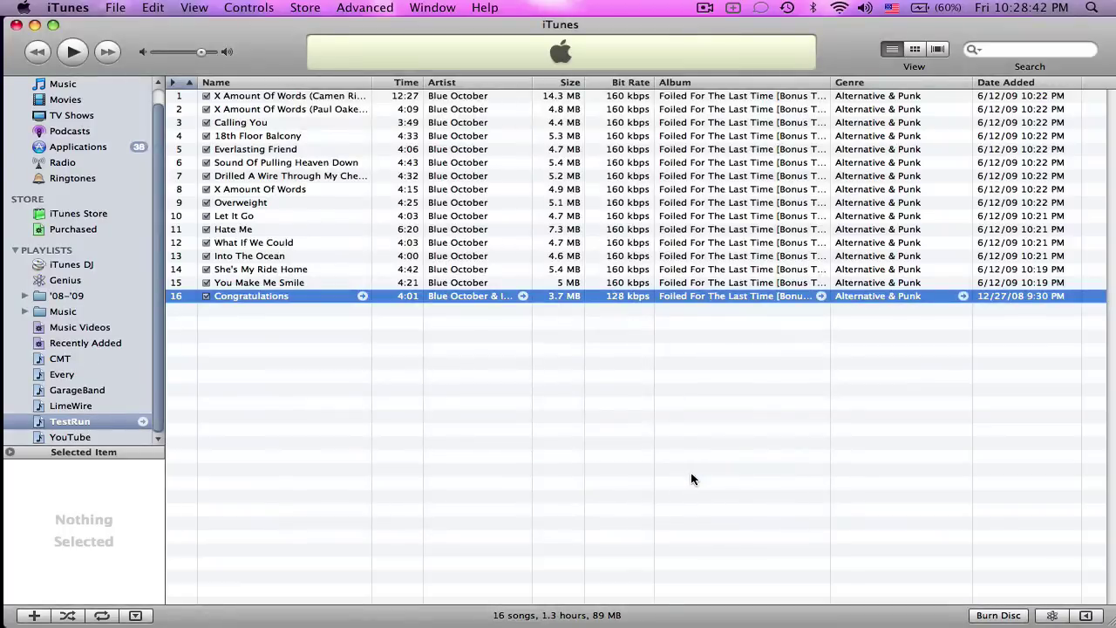
right_click(445, 296)
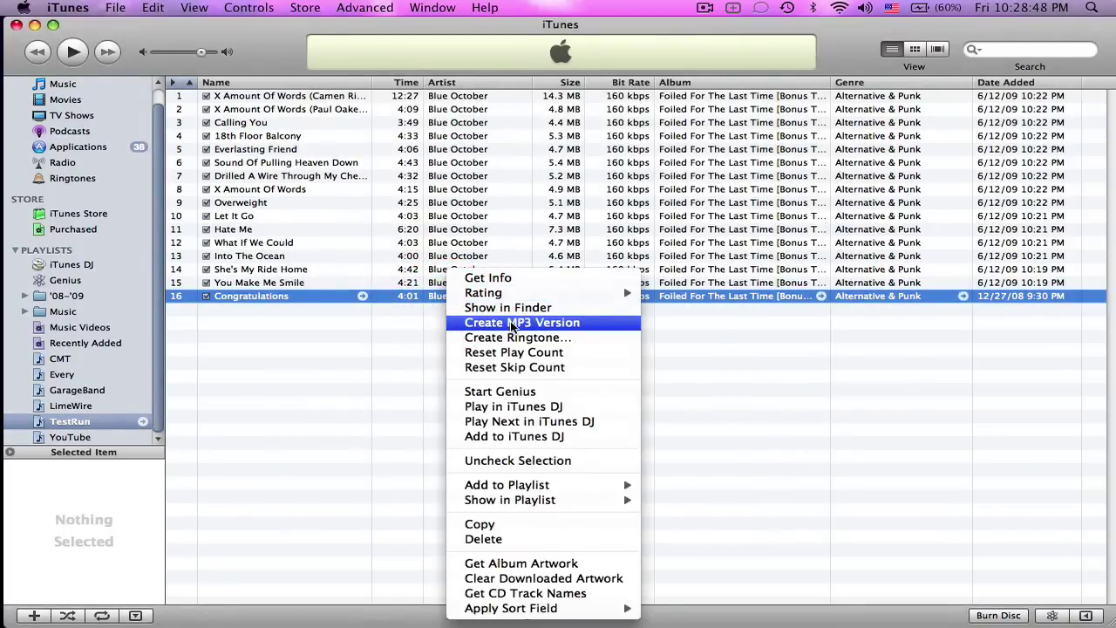
left_click(345, 370)
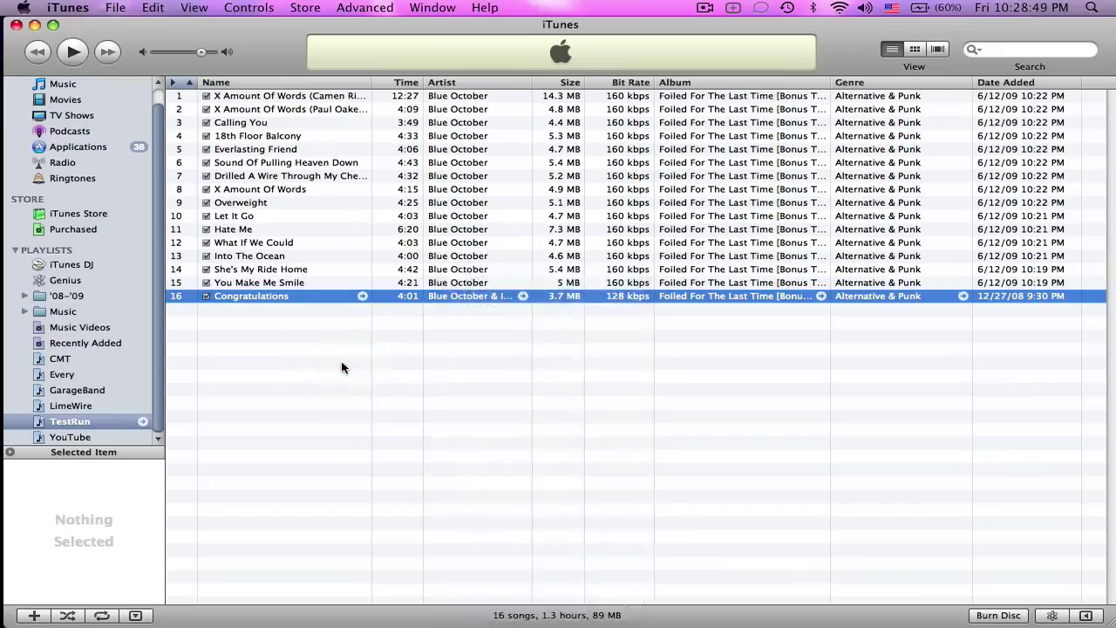
right_click(453, 297)
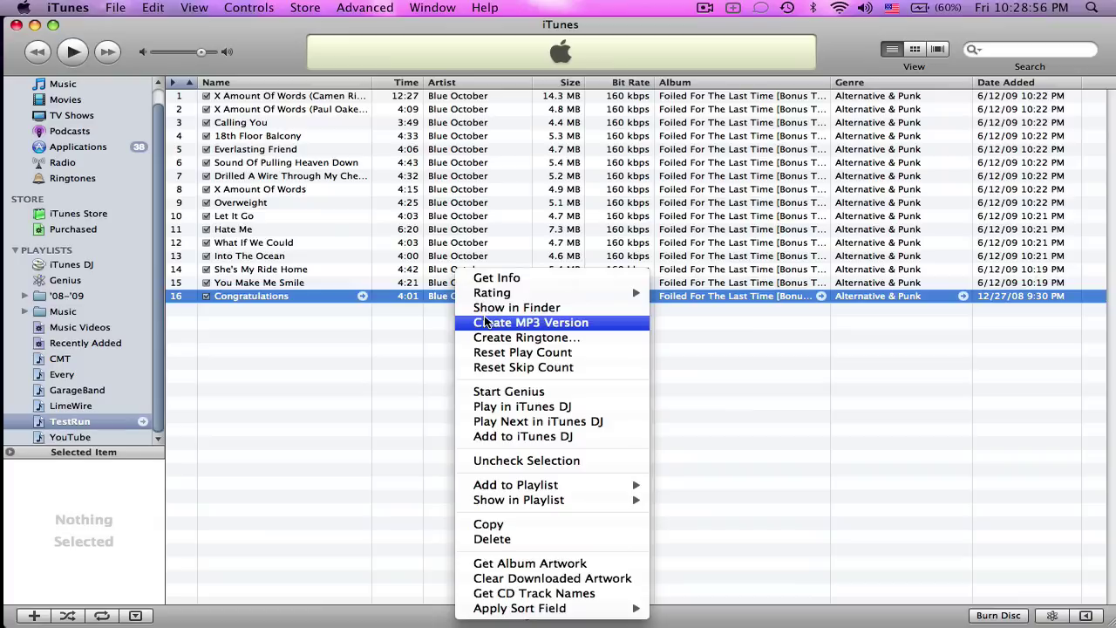
Dismiss the prompt and choose MP3 Encoder as the import encoder in the preferences
left_click(275, 441)
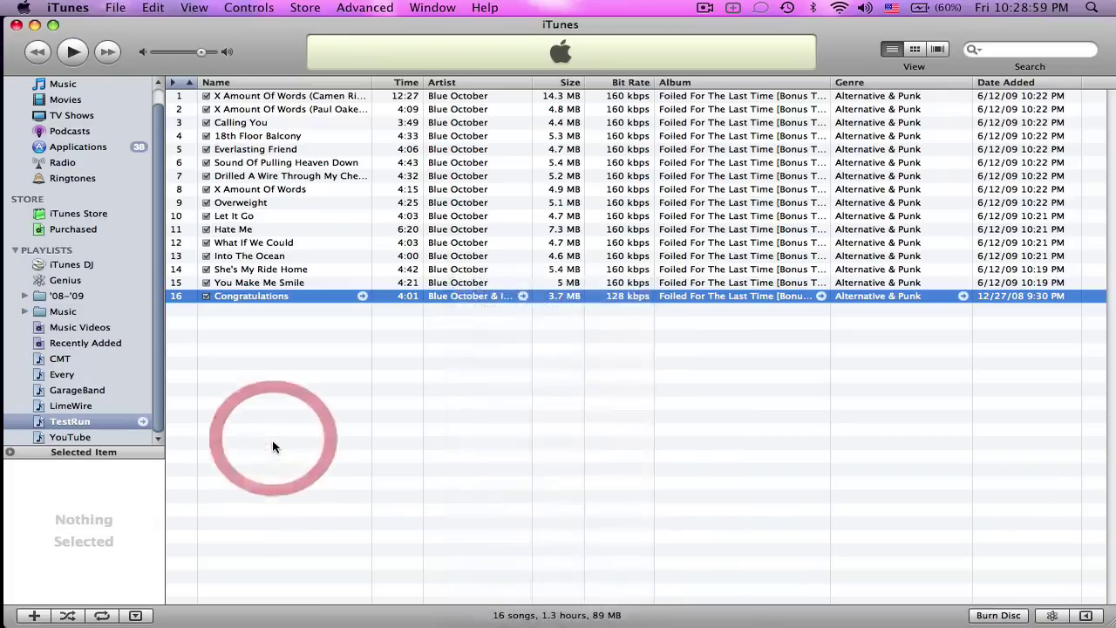
left_click(302, 362)
left_click(70, 7)
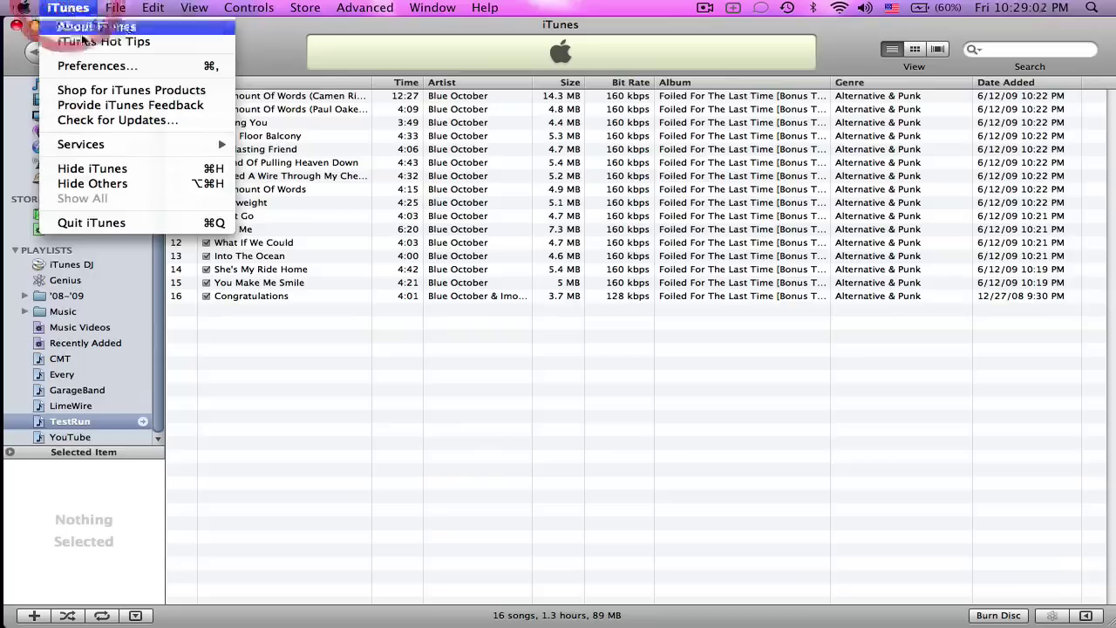
left_click(91, 66)
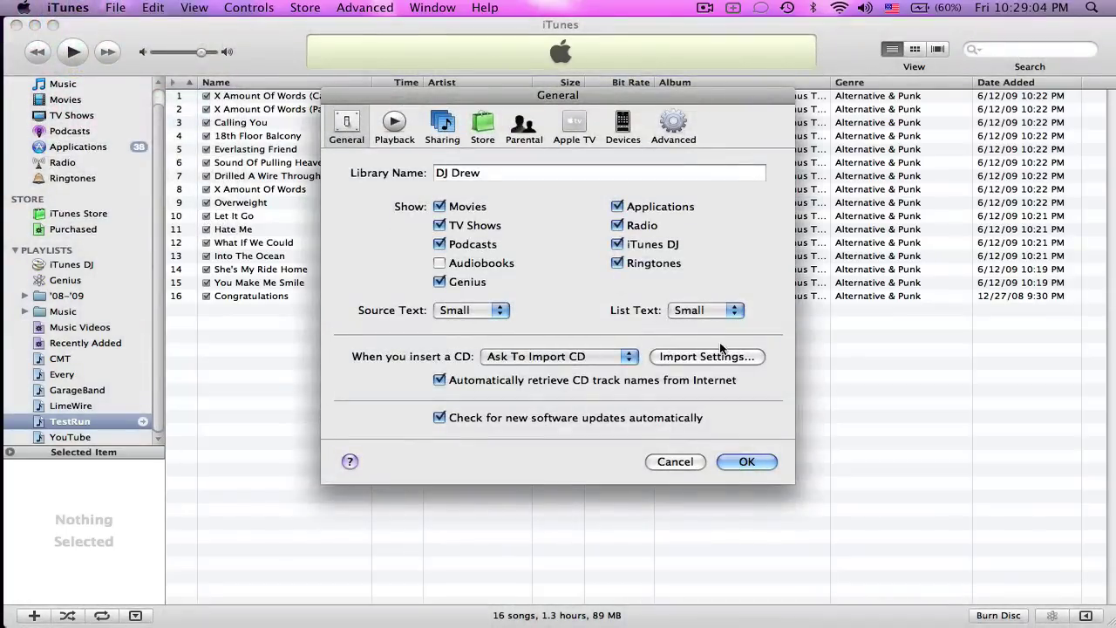
left_click(715, 357)
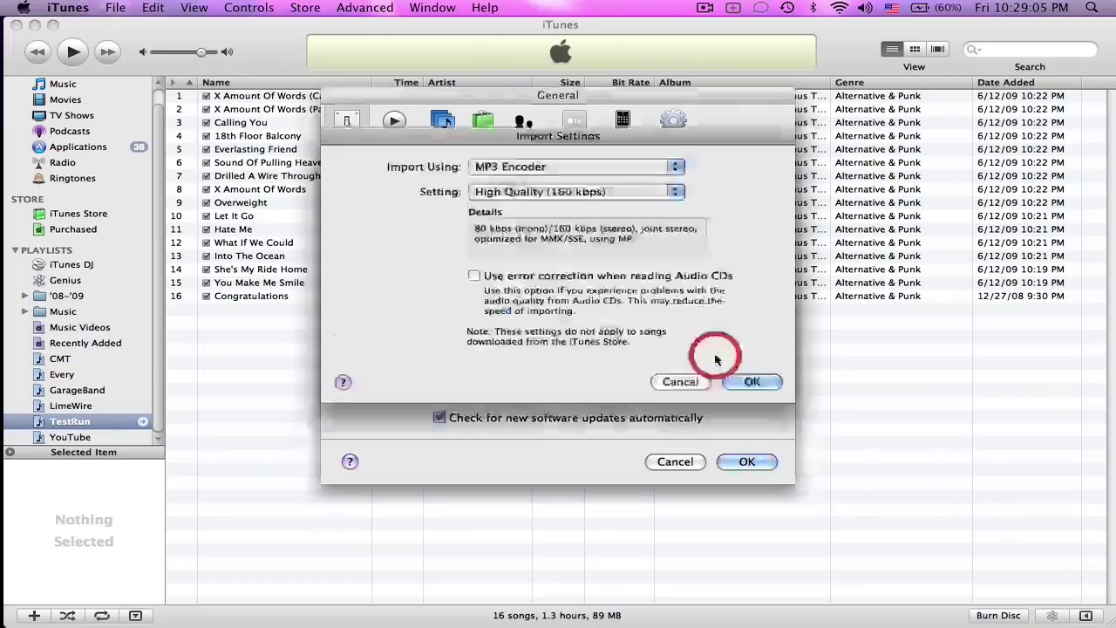
left_click(562, 167)
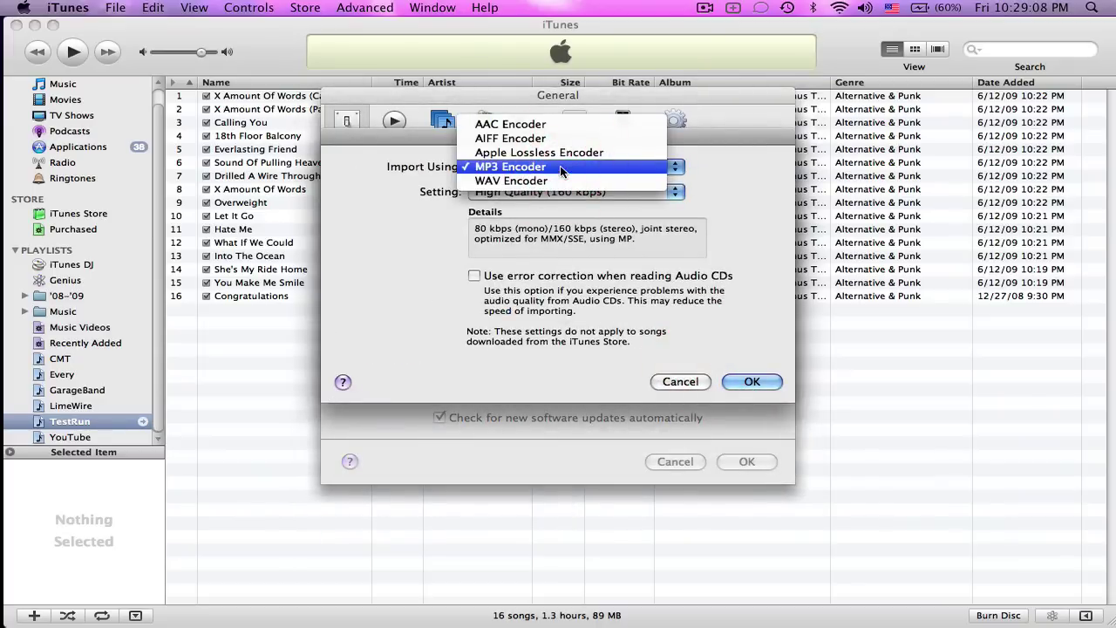
left_click(563, 167)
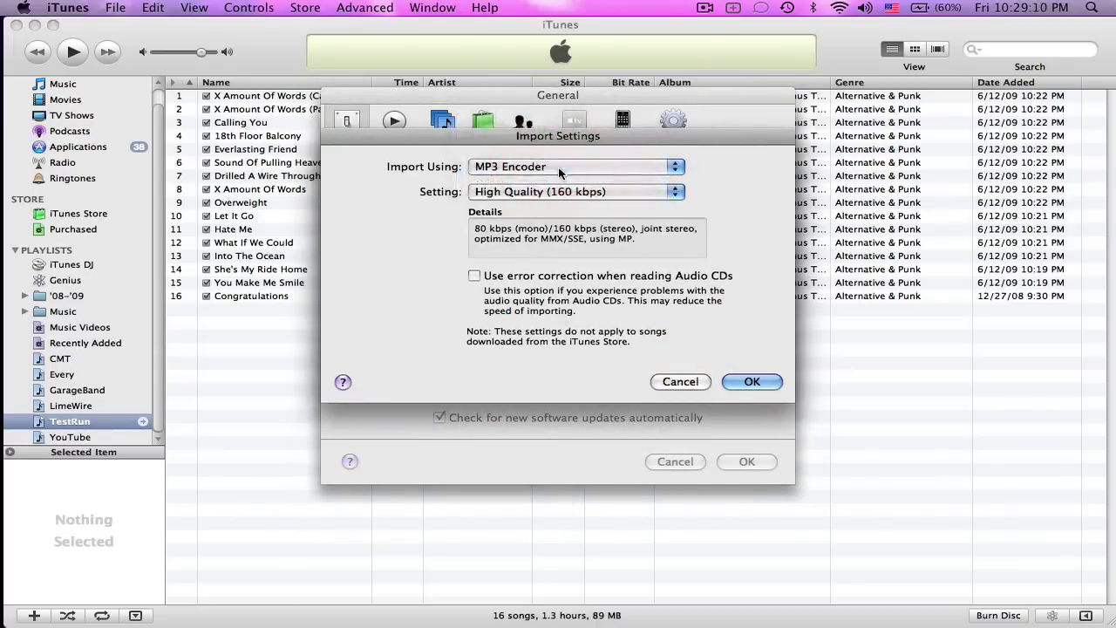
left_click(752, 381)
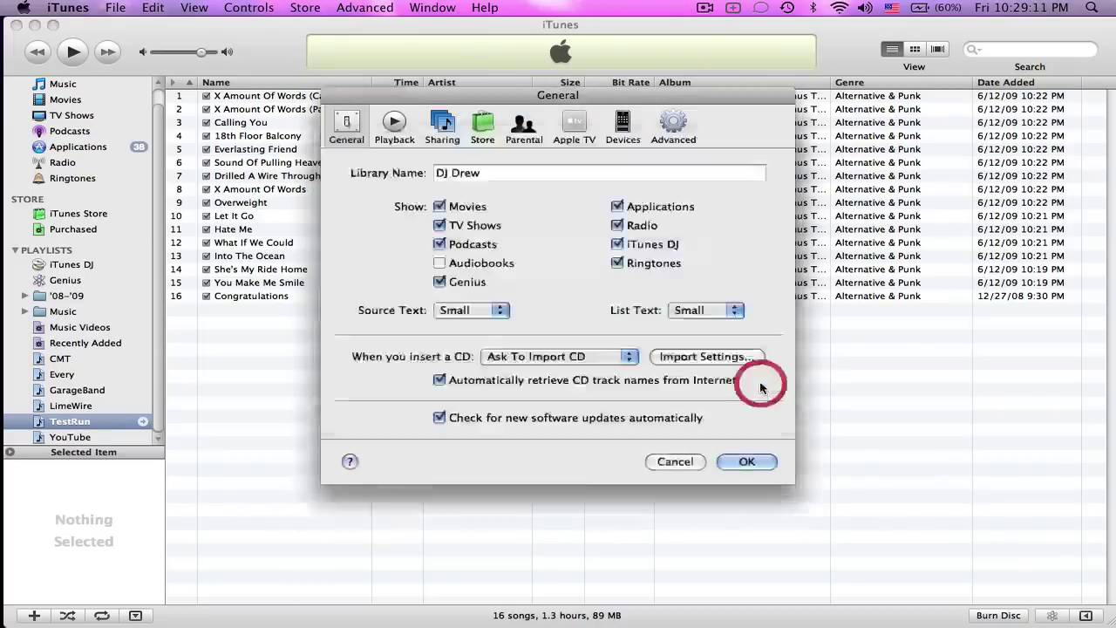
left_click(757, 461)
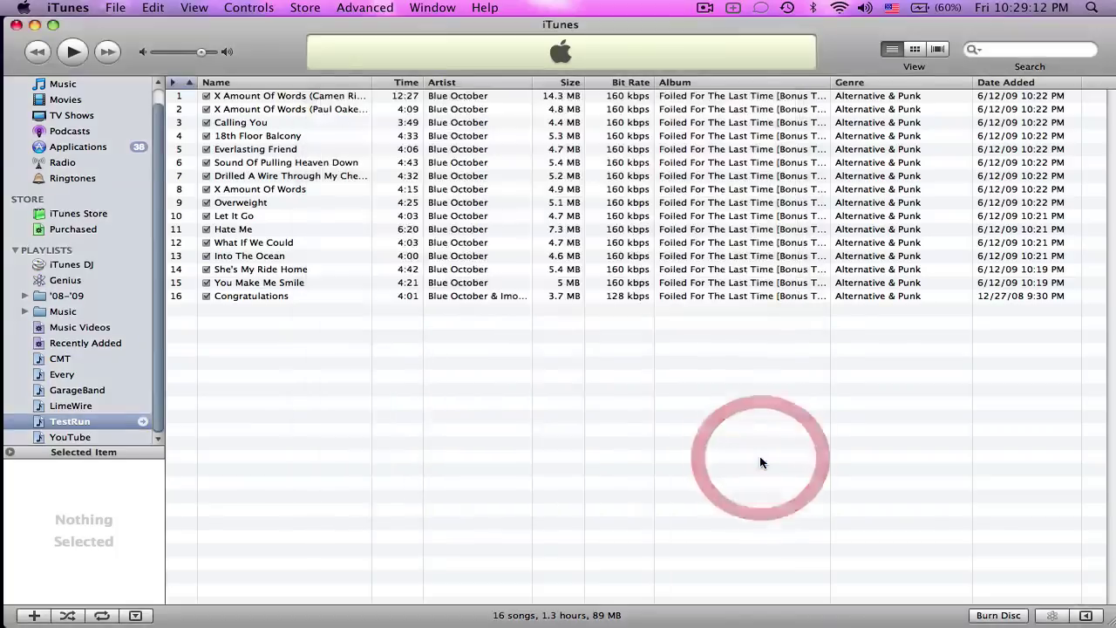
Convert 'Congratulations' with Create MP3 Version from its context menu
right_click(469, 298)
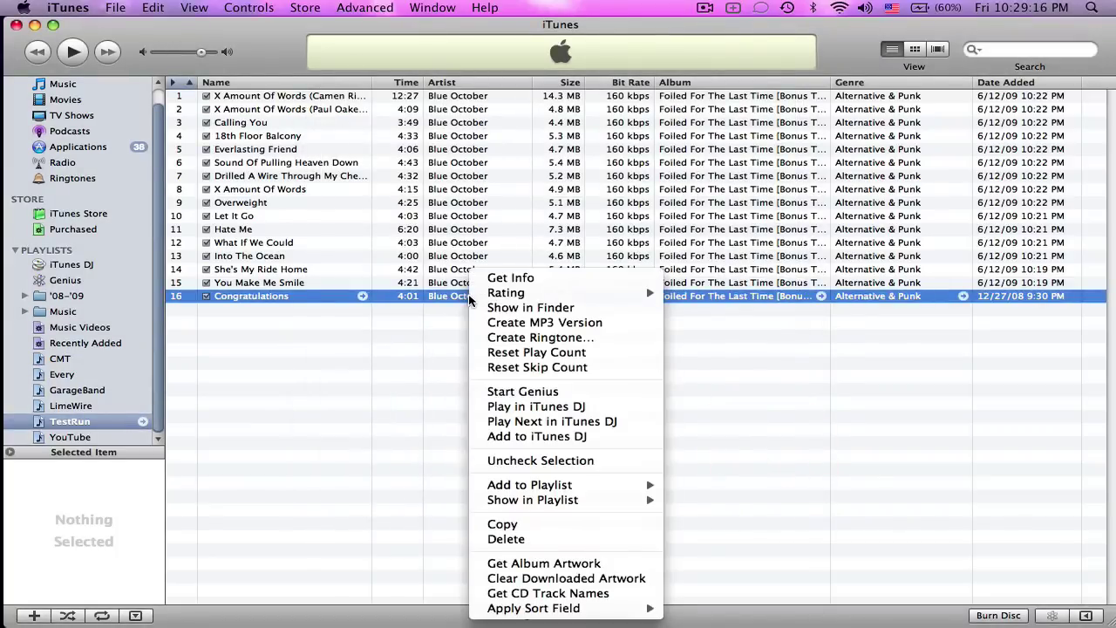
left_click(507, 323)
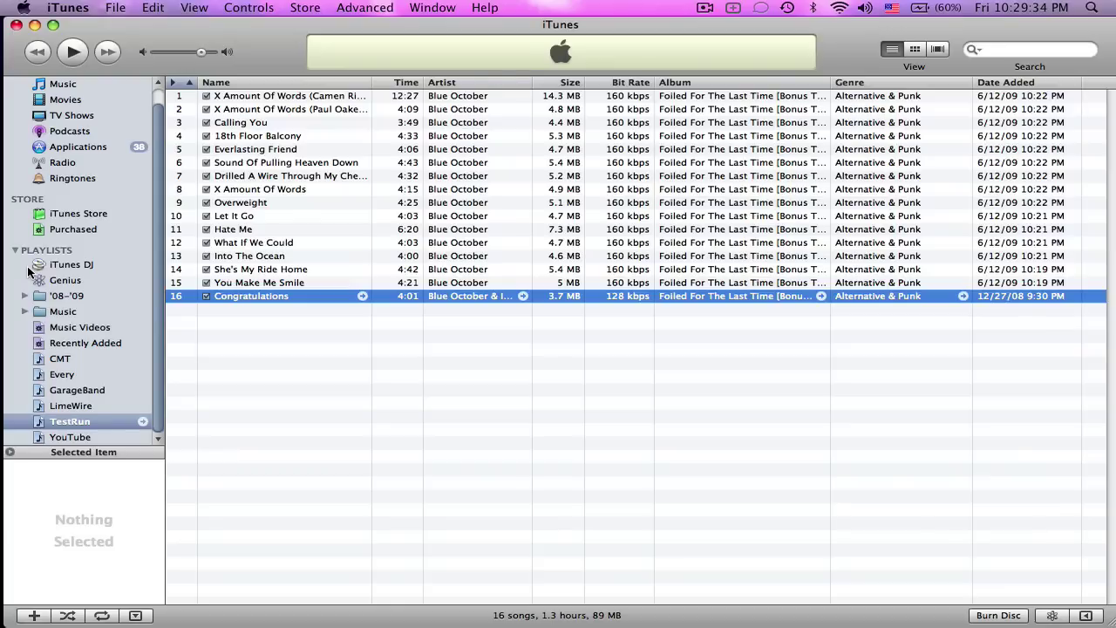
Check the file info of 'Congratulations', then delete the AAC copy from TestRun
right_click(241, 291)
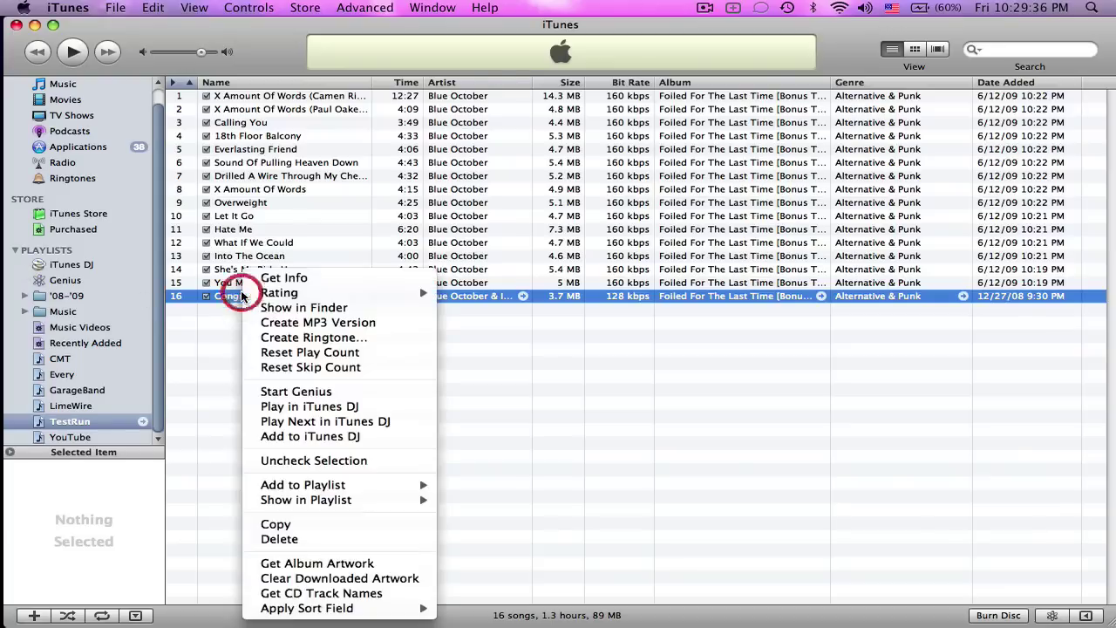
left_click(274, 278)
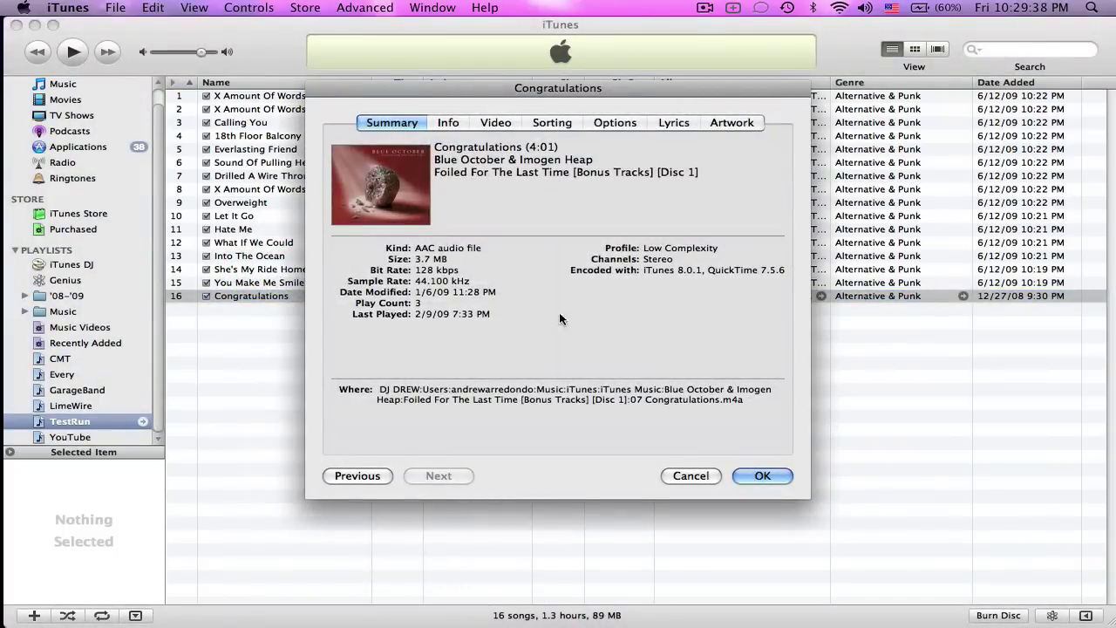
left_click(682, 477)
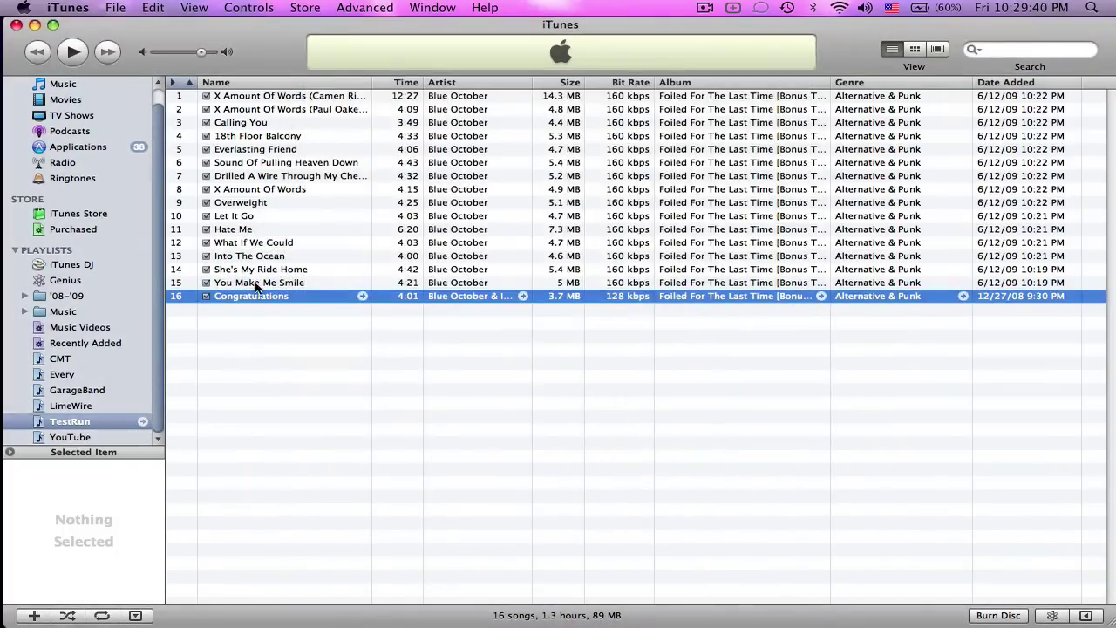
key("Delete")
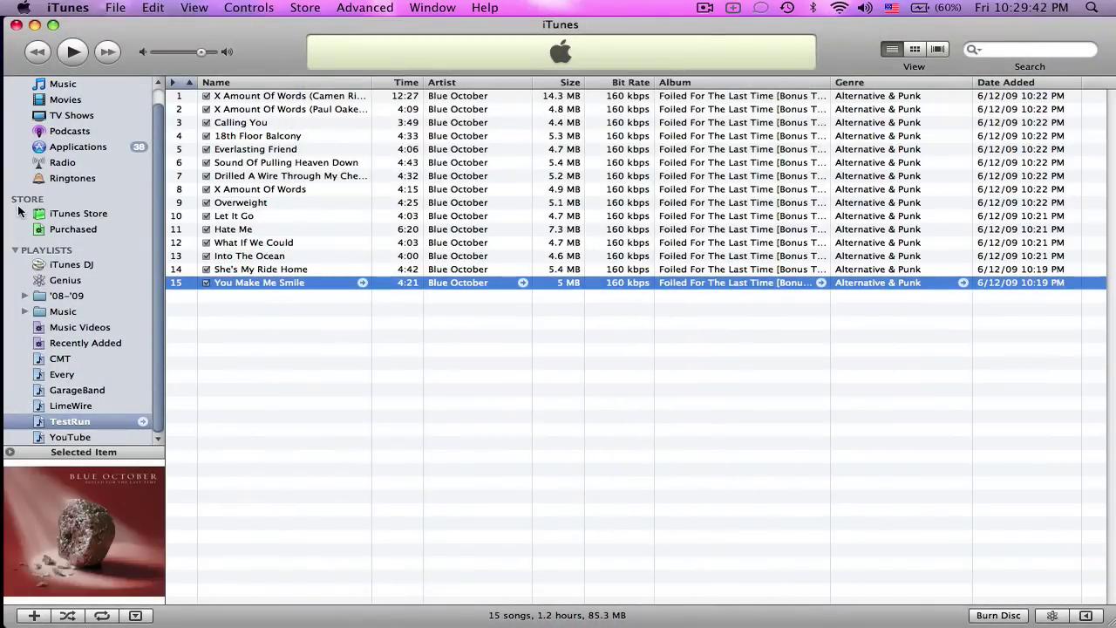
Drag the new 160 kbps MP3 'Congratulations' from the Music library into TestRun
scroll(57, 135, "up", 1)
left_click(62, 98)
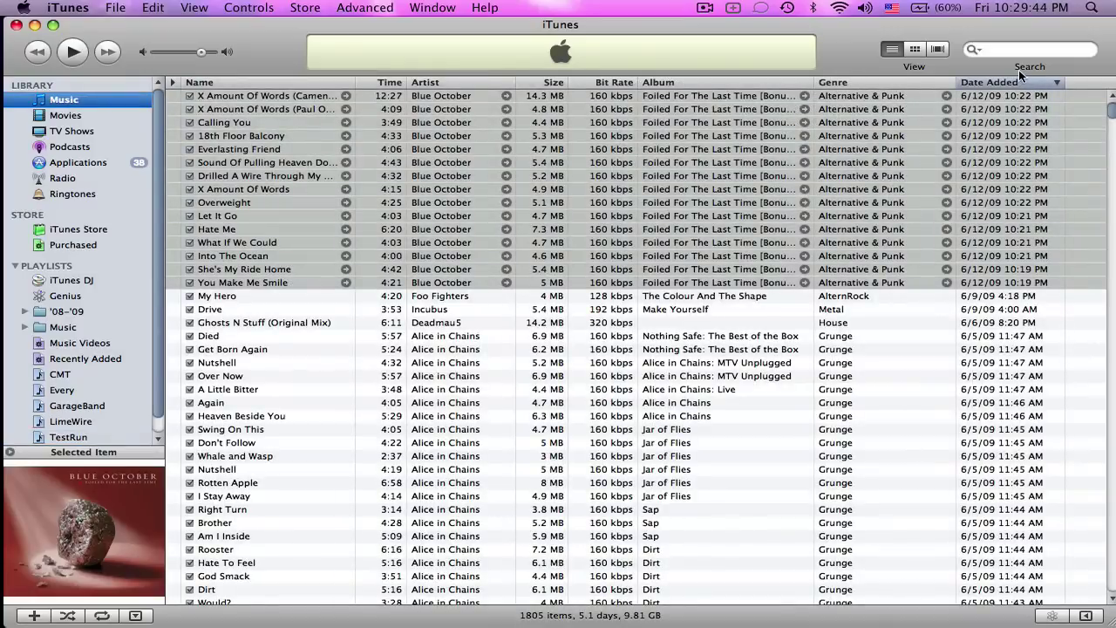
scroll(471, 370, "up", 1)
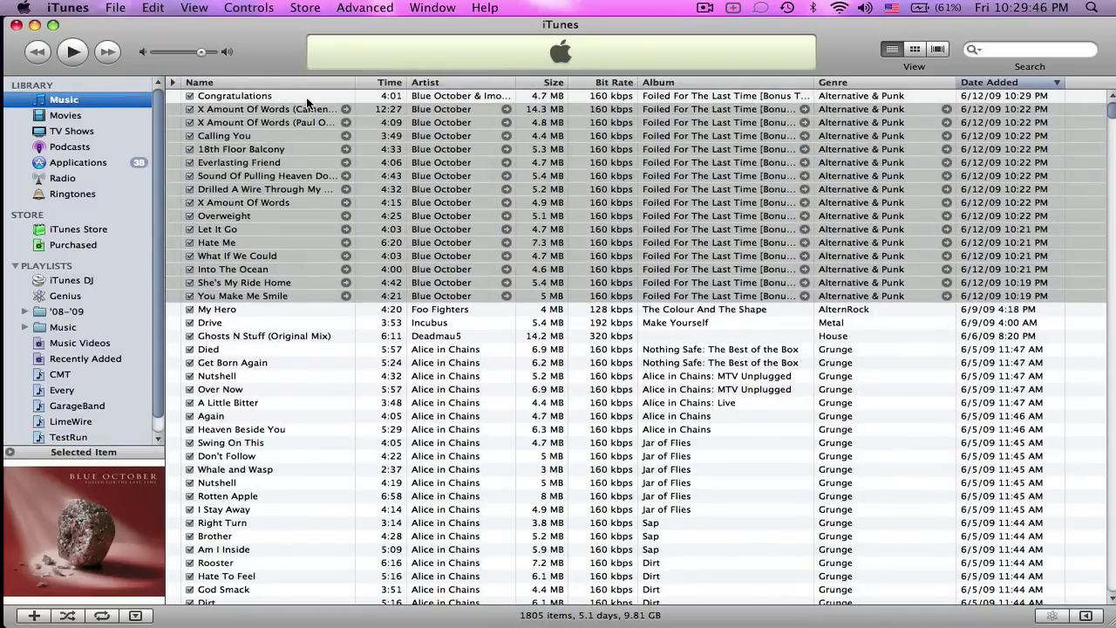
scroll(37, 327, "down", 1)
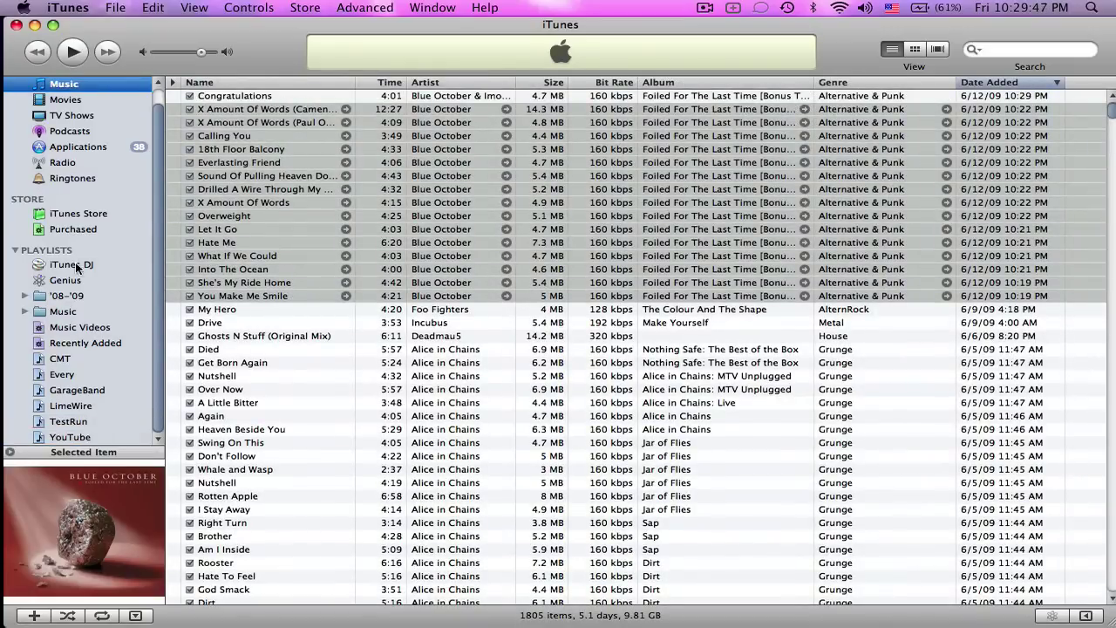
left_click(240, 96)
left_click_drag(209, 93, 87, 421)
left_click(88, 422)
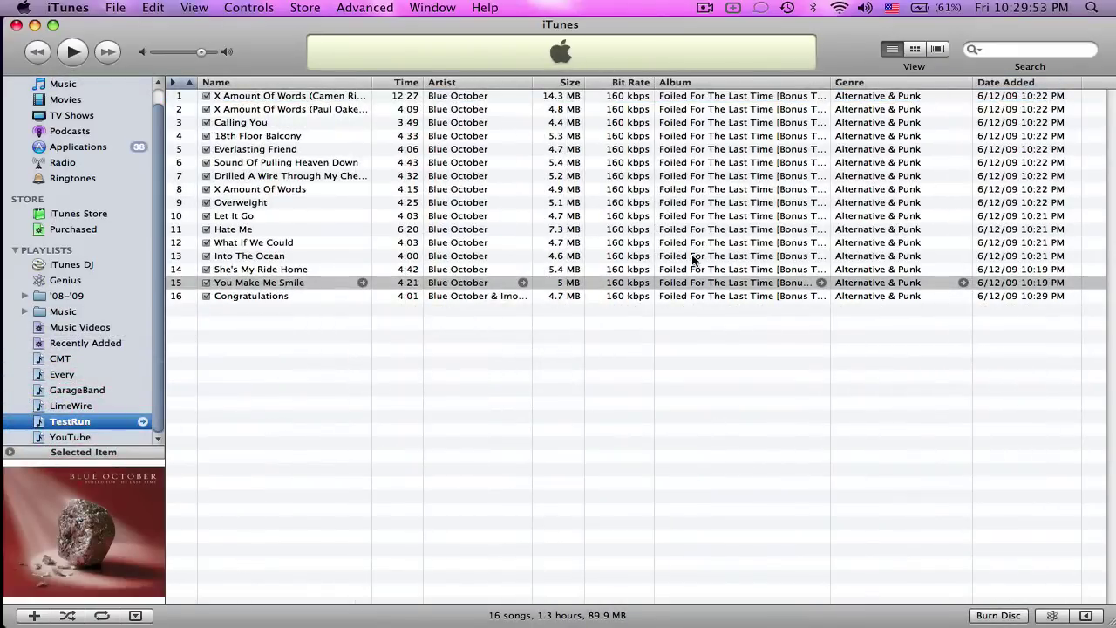
left_click(601, 401)
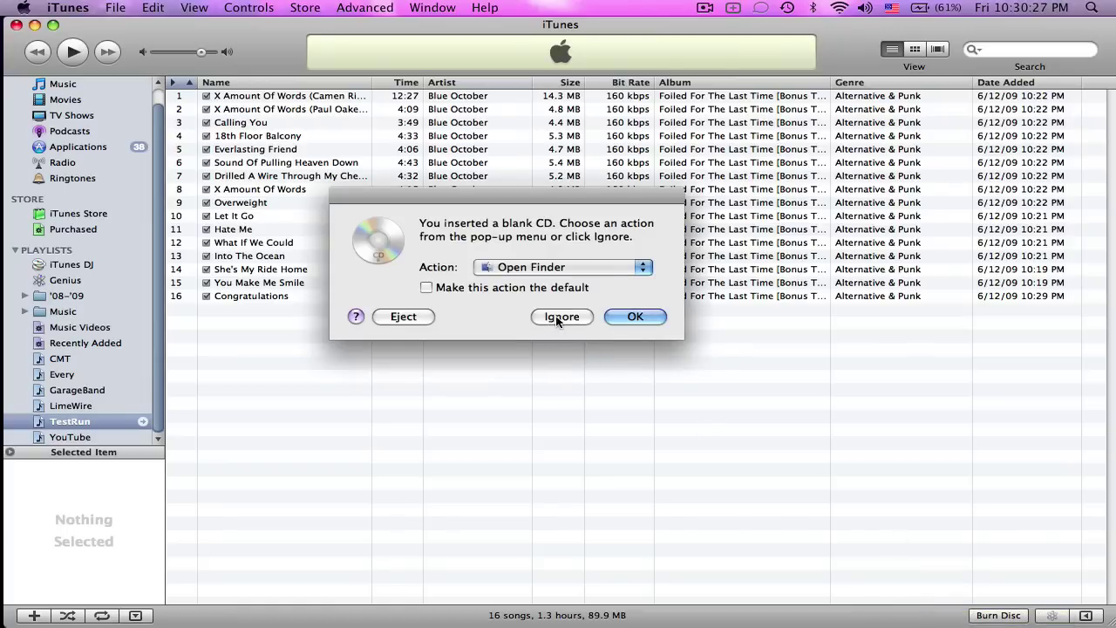
Burn TestRun as an MP3 CD with no gap between songs
left_click(560, 317)
left_click(997, 616)
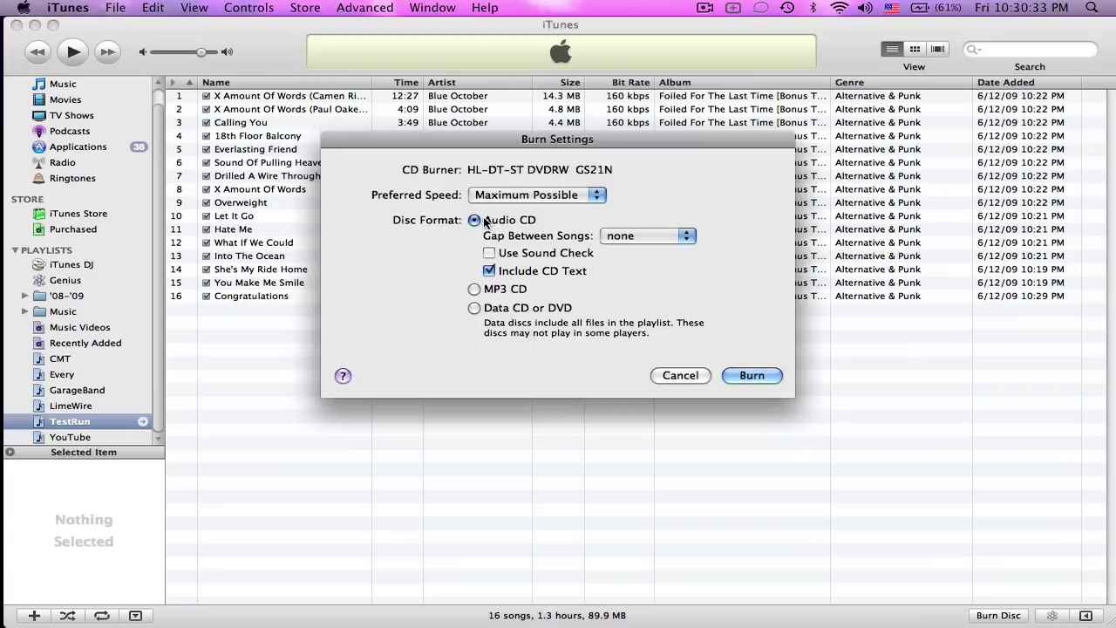
left_click(617, 237)
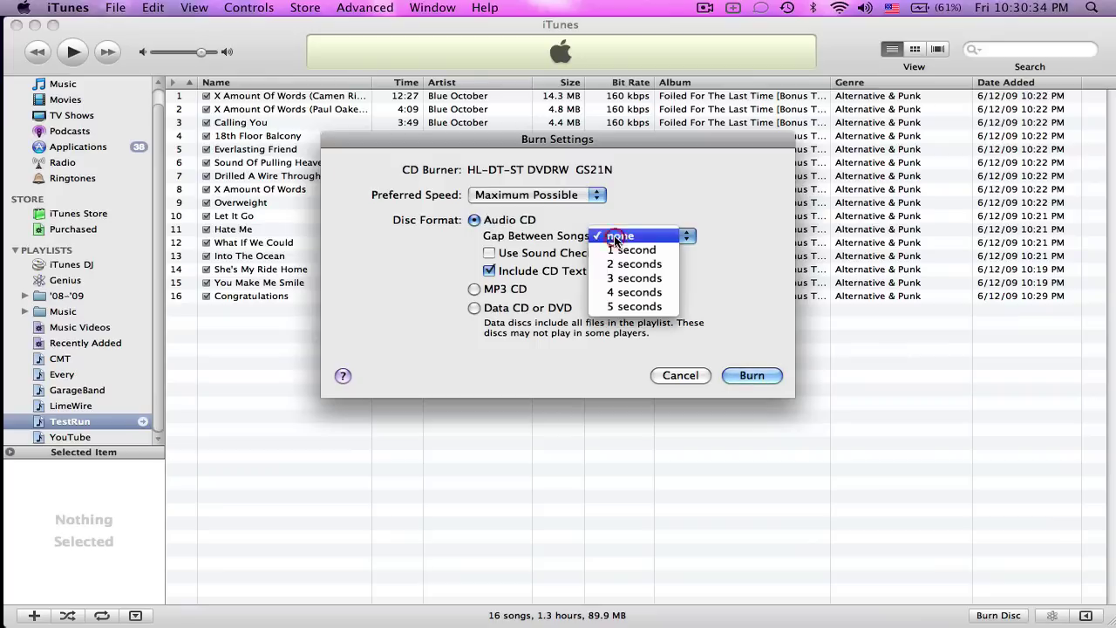
left_click(703, 233)
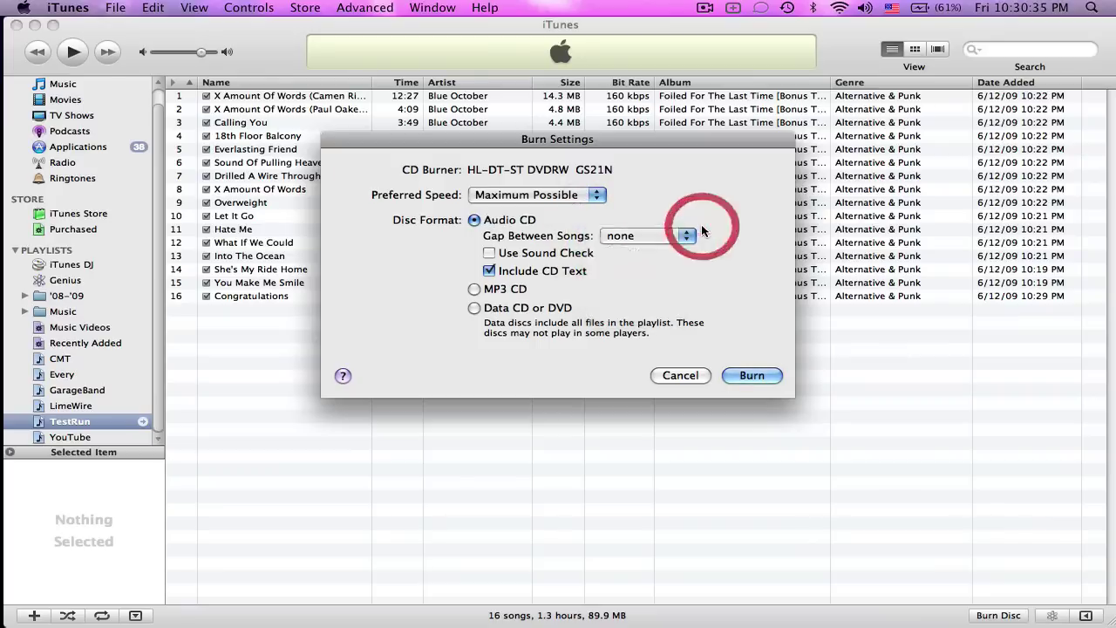
left_click(474, 290)
left_click(746, 375)
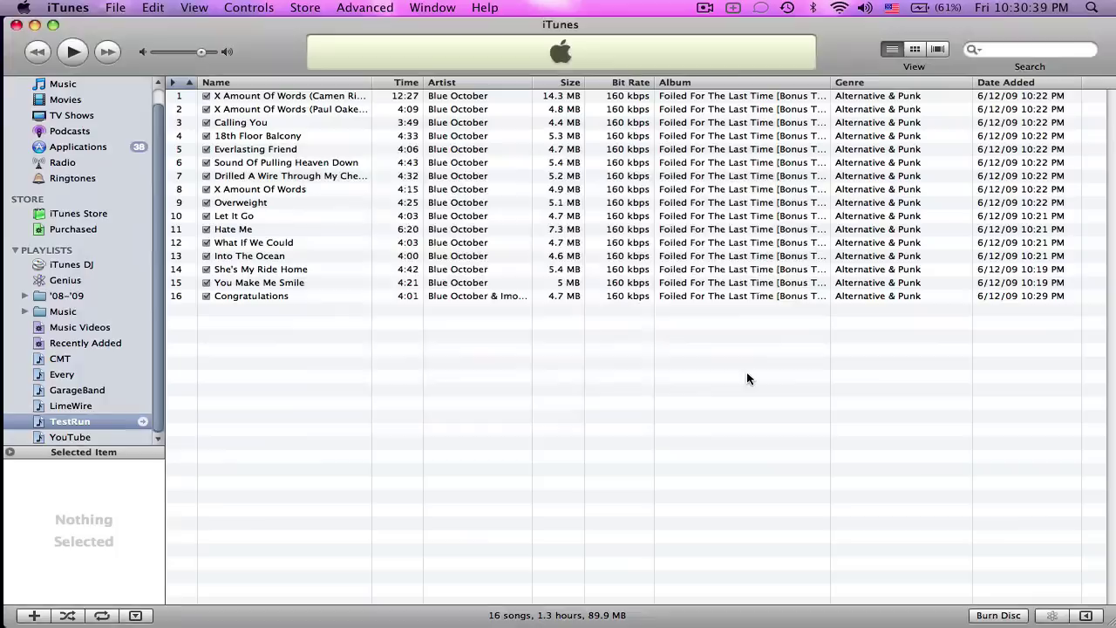